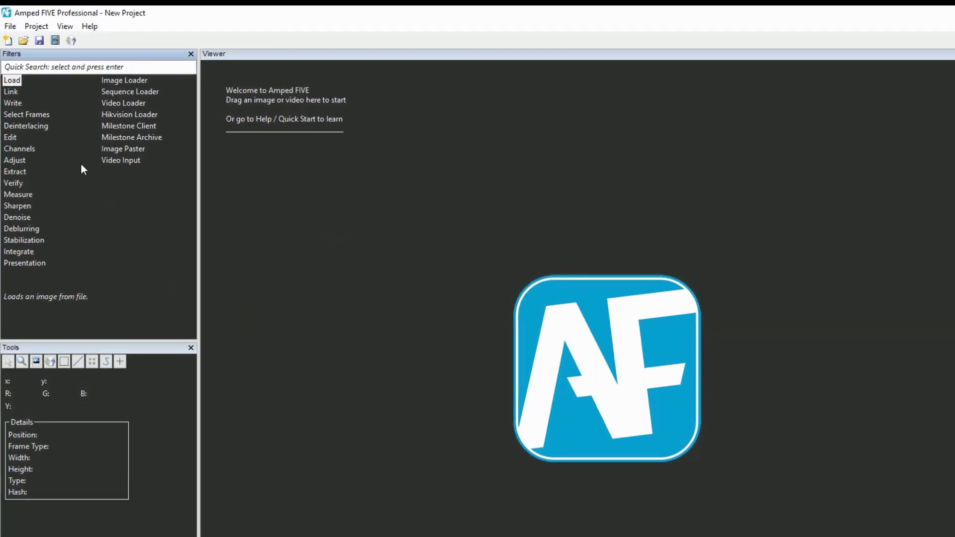
Step: Launch Copy and Verify from the File menu, with MD5 hashing and copy-and-compare as defaults
left_click(8, 25)
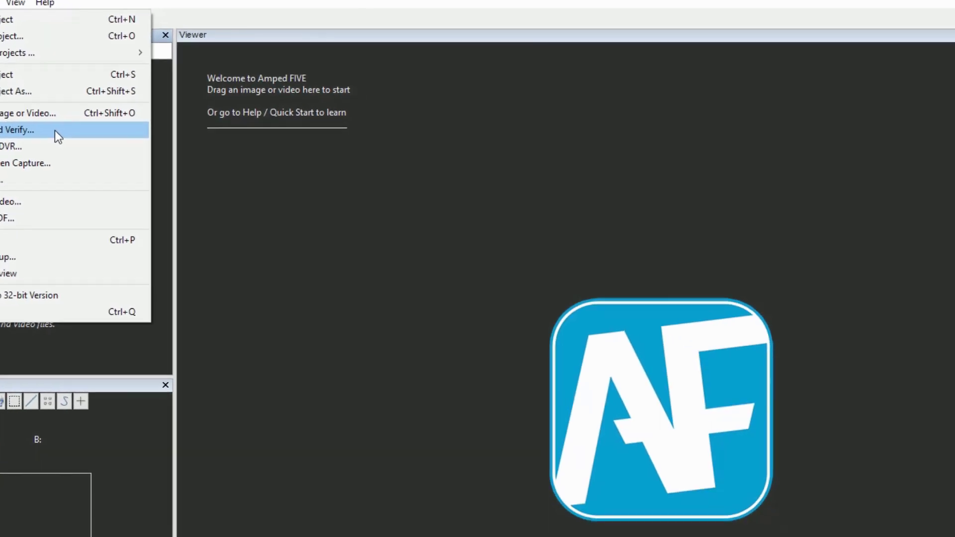
left_click(147, 193)
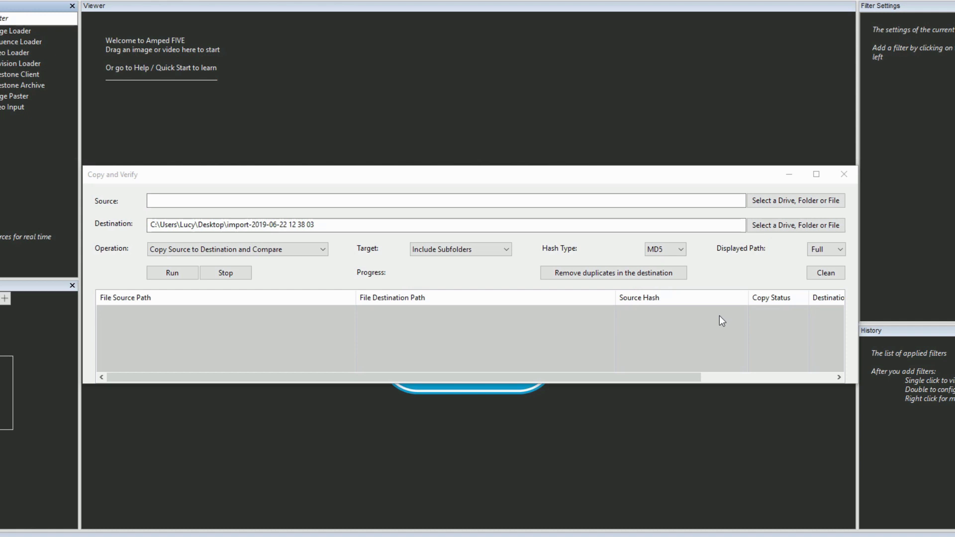
Step: Choose the AMPED (J:) USB drive as the Copy and Verify source folder
left_click(754, 201)
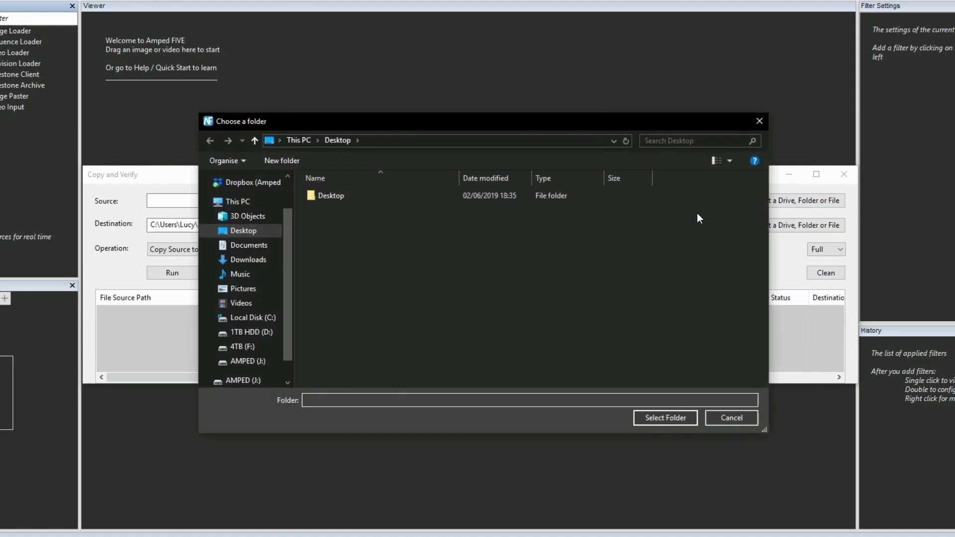
left_click(247, 361)
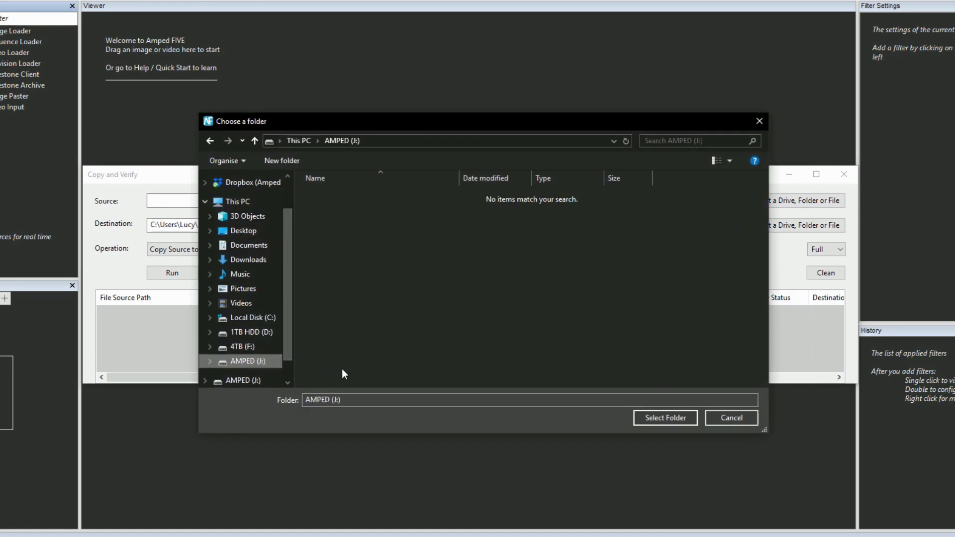
left_click(650, 418)
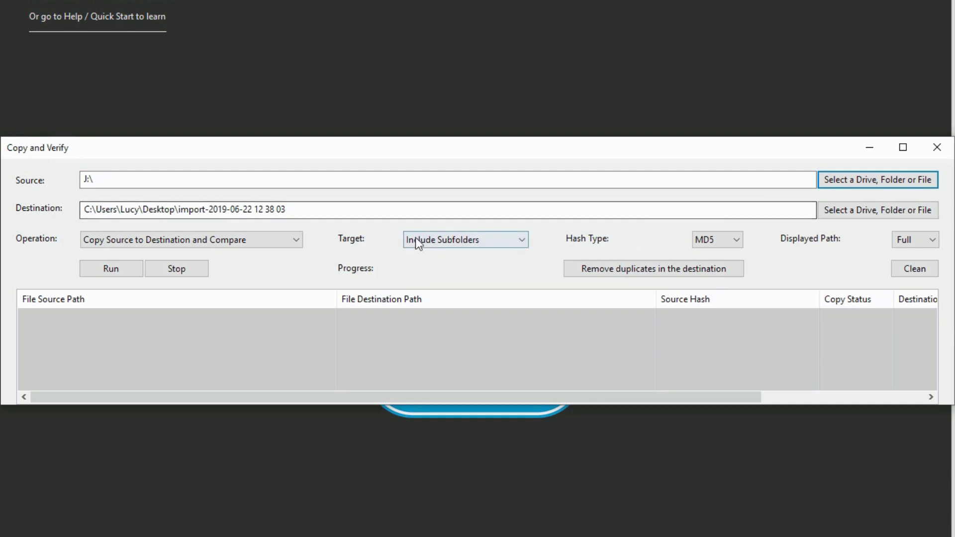
left_click(293, 240)
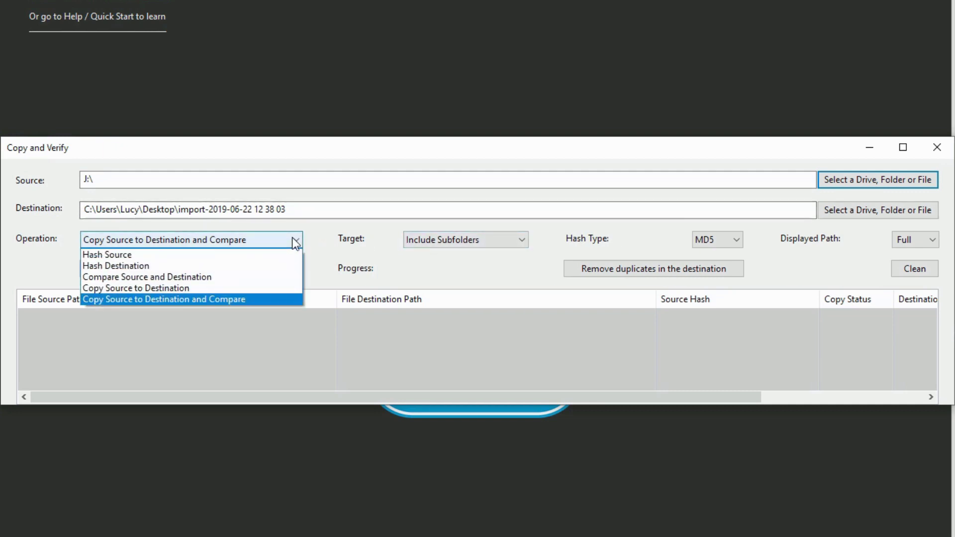
left_click(273, 300)
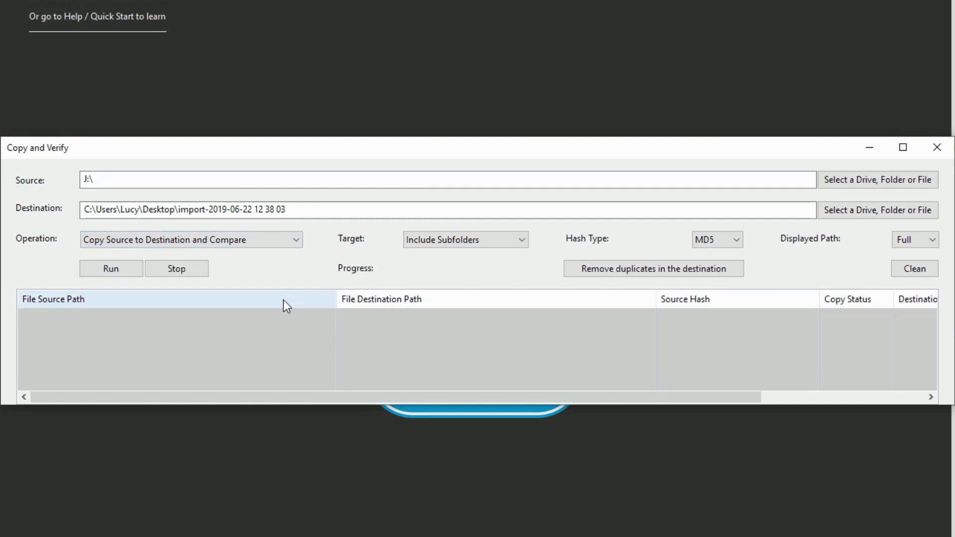
left_click(517, 241)
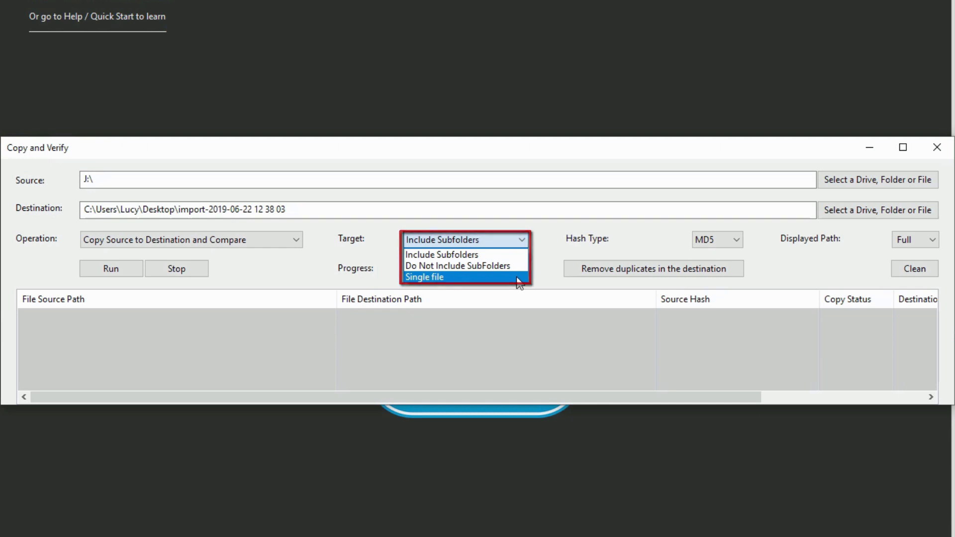
left_click(540, 285)
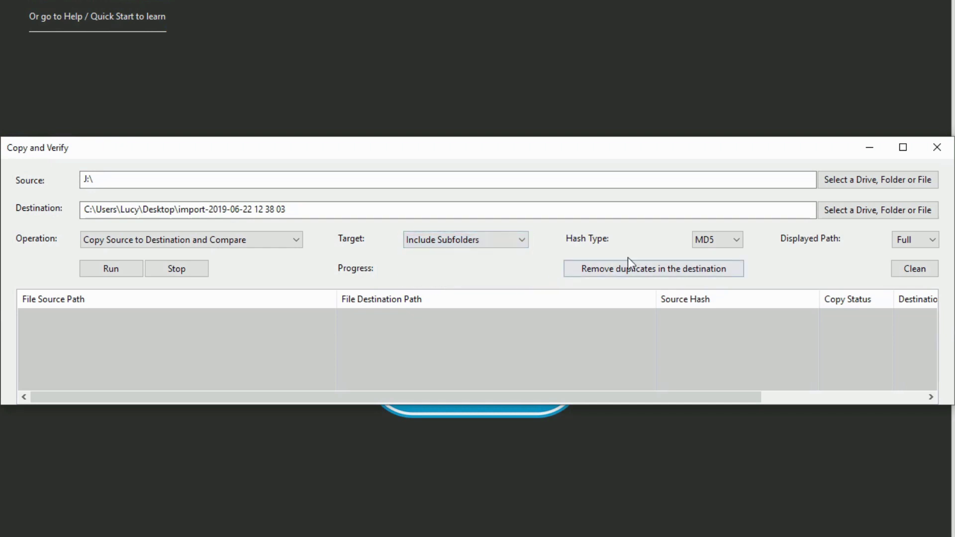
left_click(729, 242)
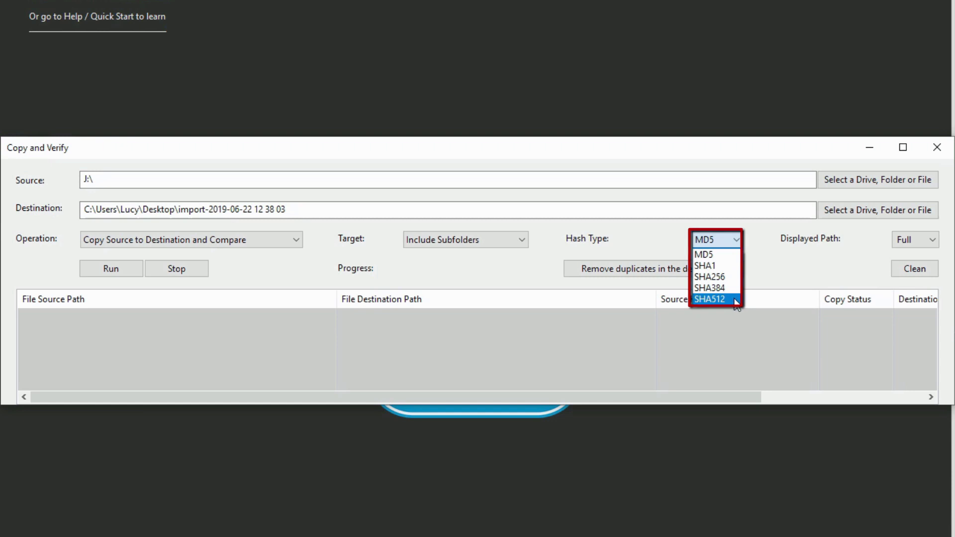
left_click(771, 268)
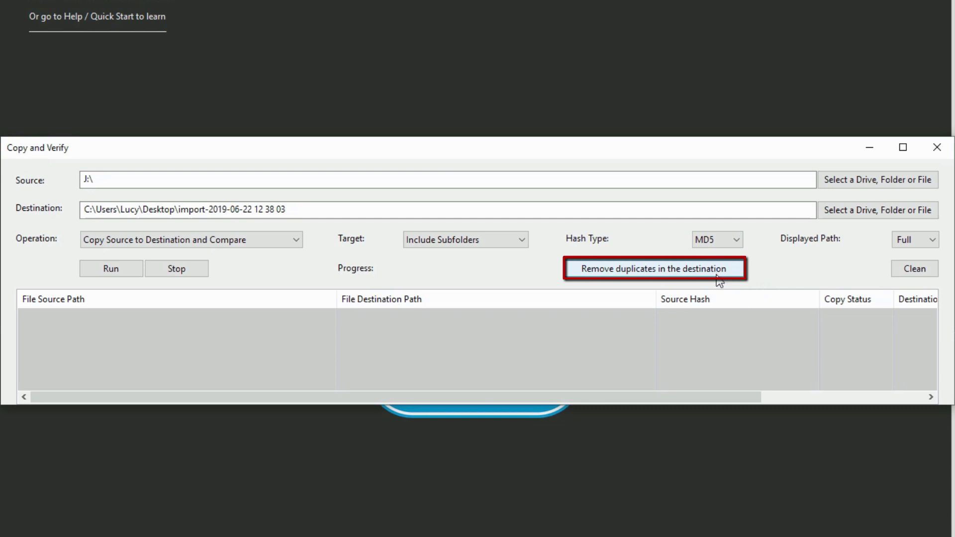
left_click(932, 244)
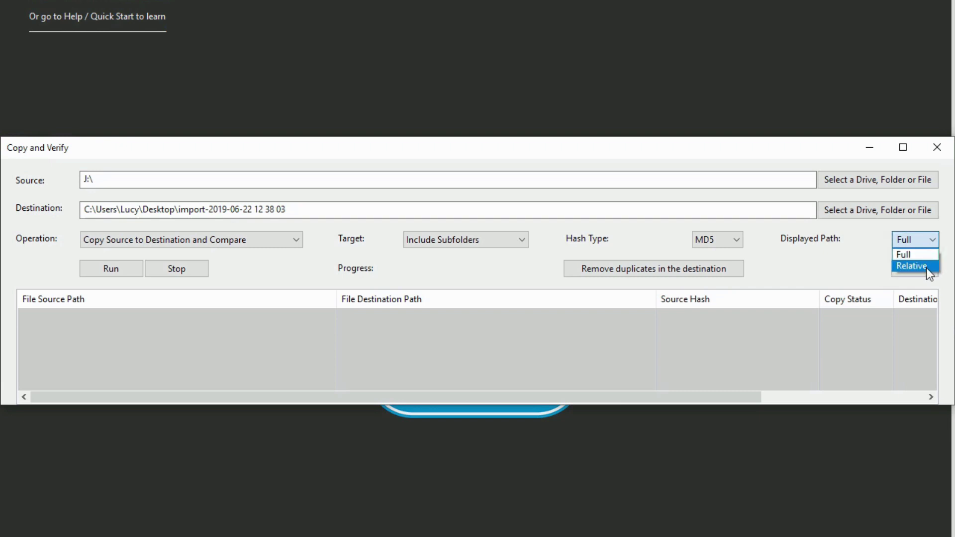
left_click(868, 271)
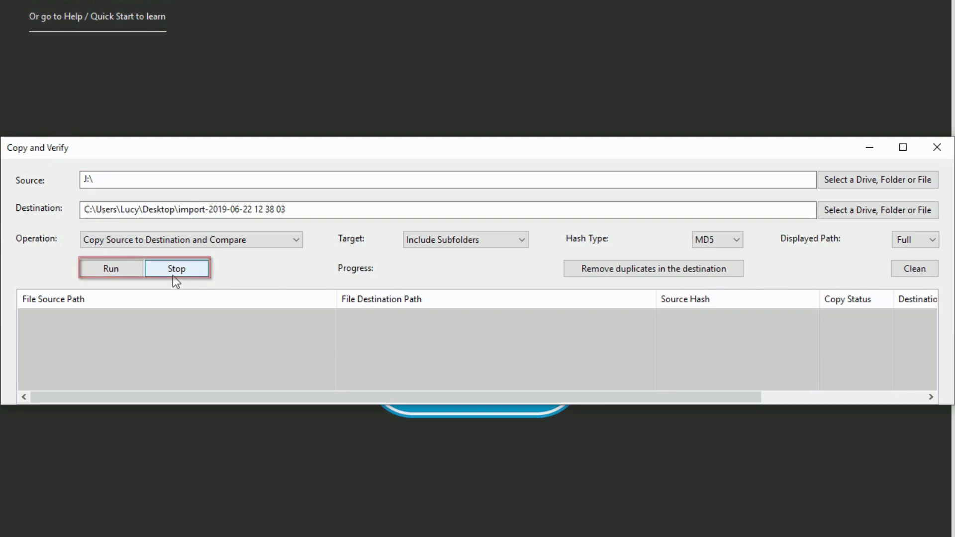
Step: Run the copy and verify of J:\ and enlarge the window to review the results table
left_click(119, 272)
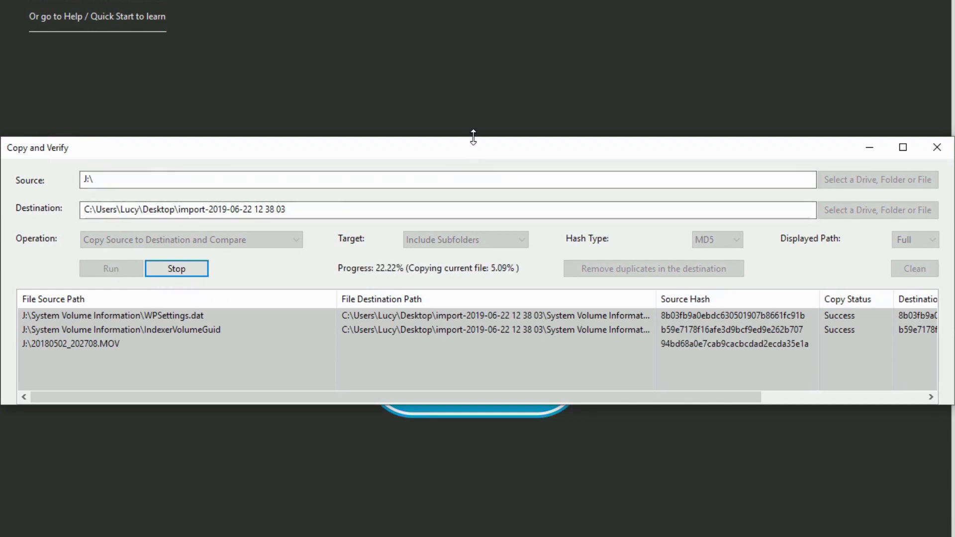
left_click_drag(473, 137, 473, 38)
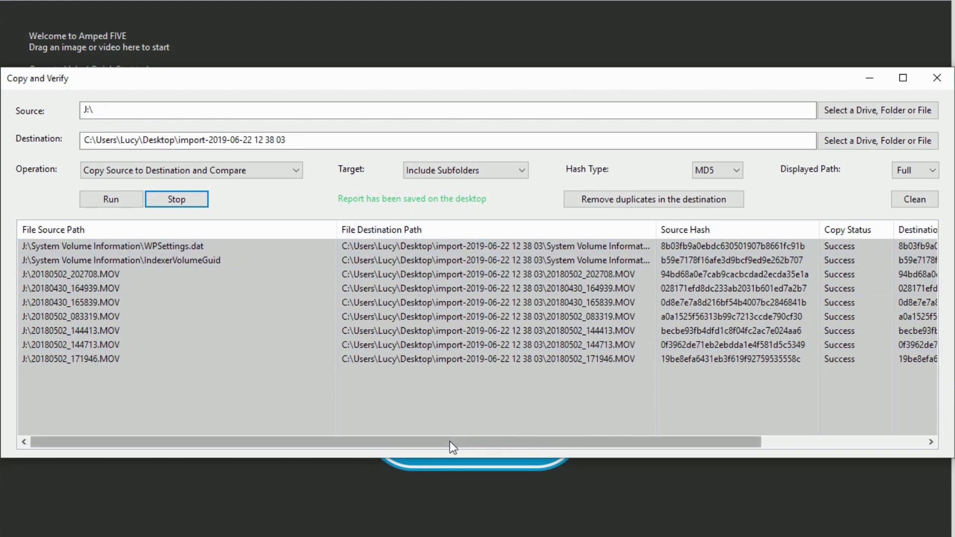
left_click_drag(449, 441, 664, 467)
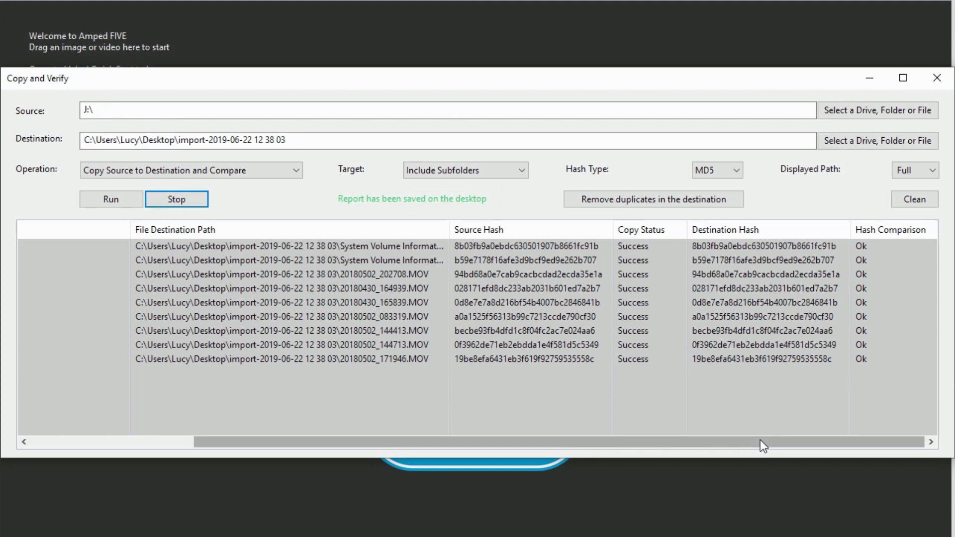
left_click_drag(760, 439, 592, 443)
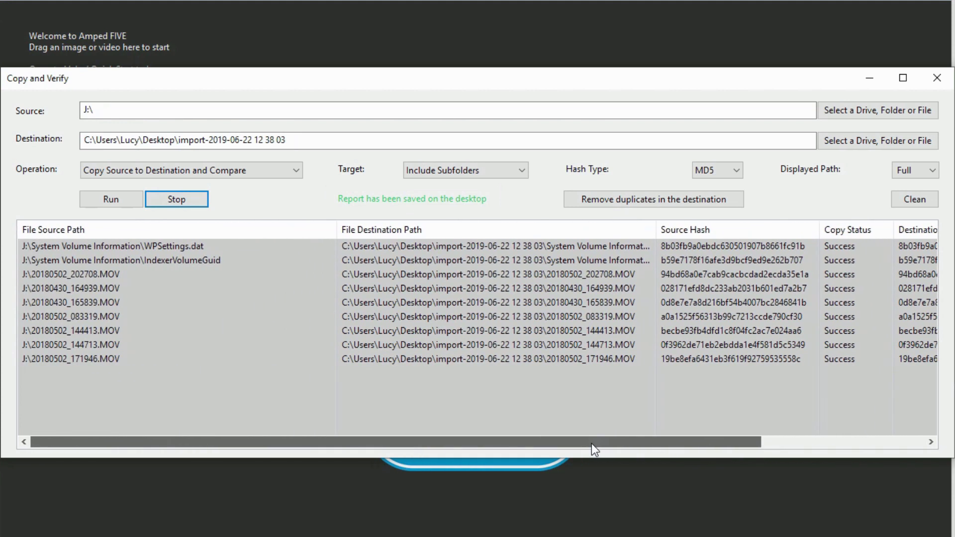
Step: Switch Displayed Path to Relative in the results table
left_click(926, 172)
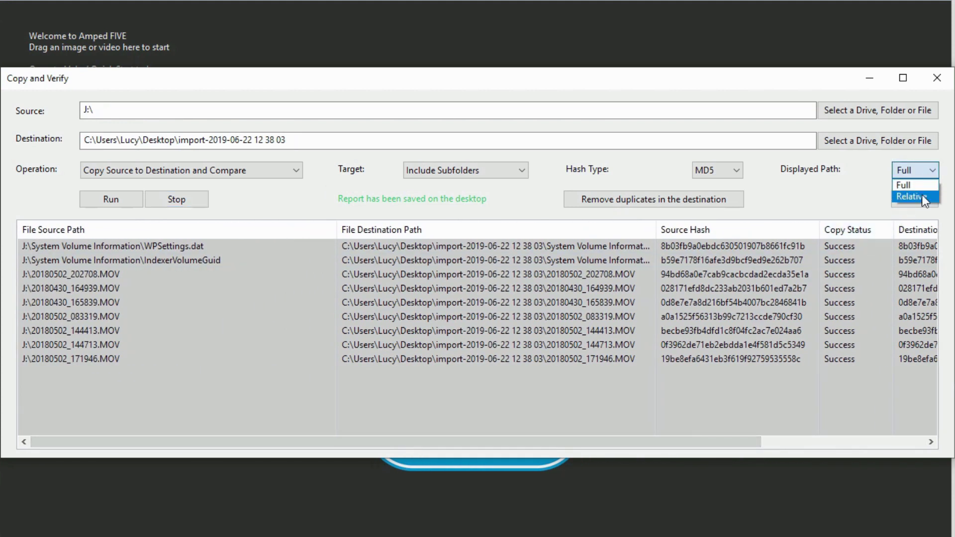
left_click(921, 195)
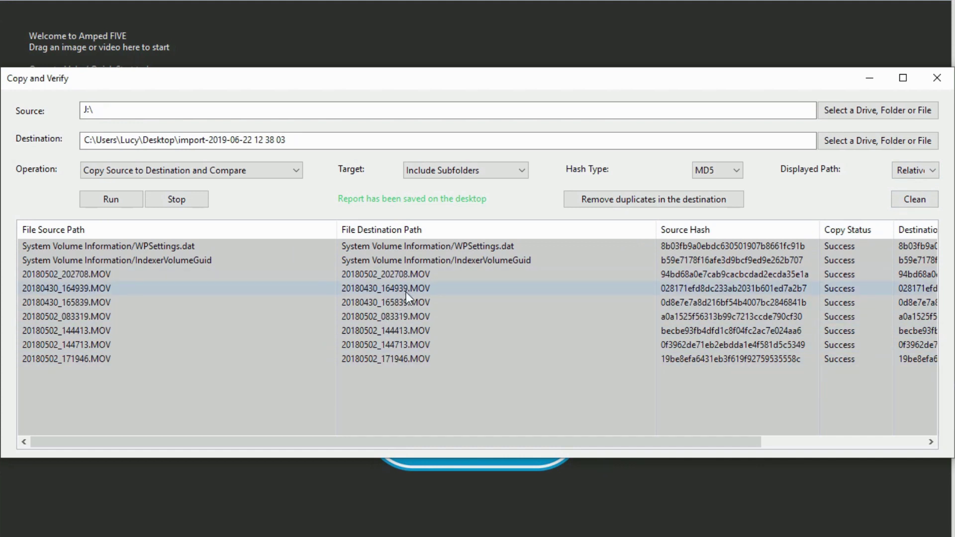
left_click_drag(420, 441, 396, 438)
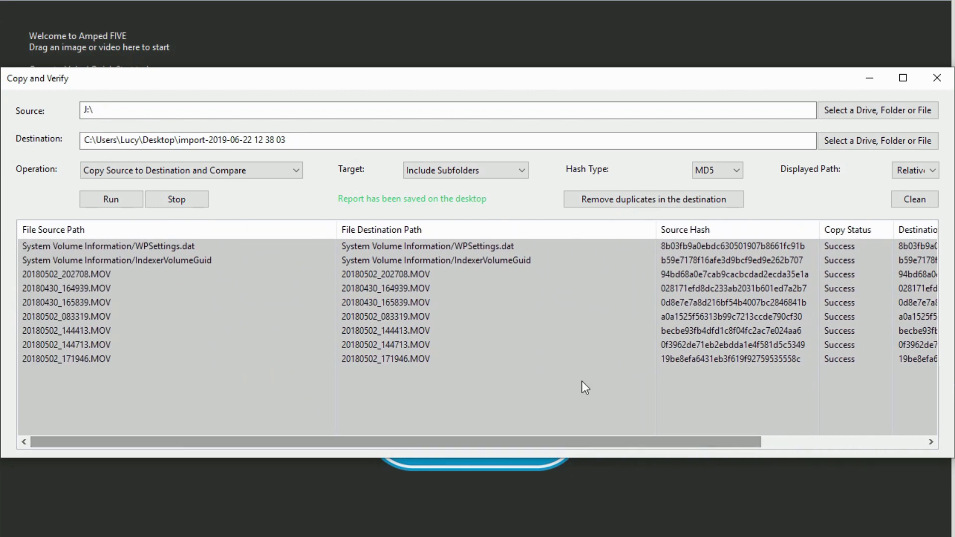
Step: Clean the Copy and Verify table and source, then close the dialog
left_click(910, 199)
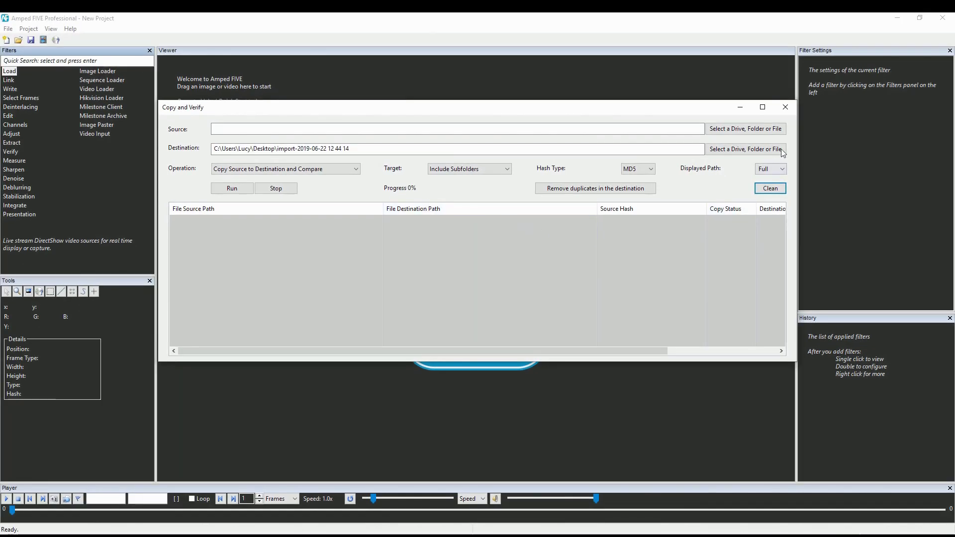
left_click(786, 107)
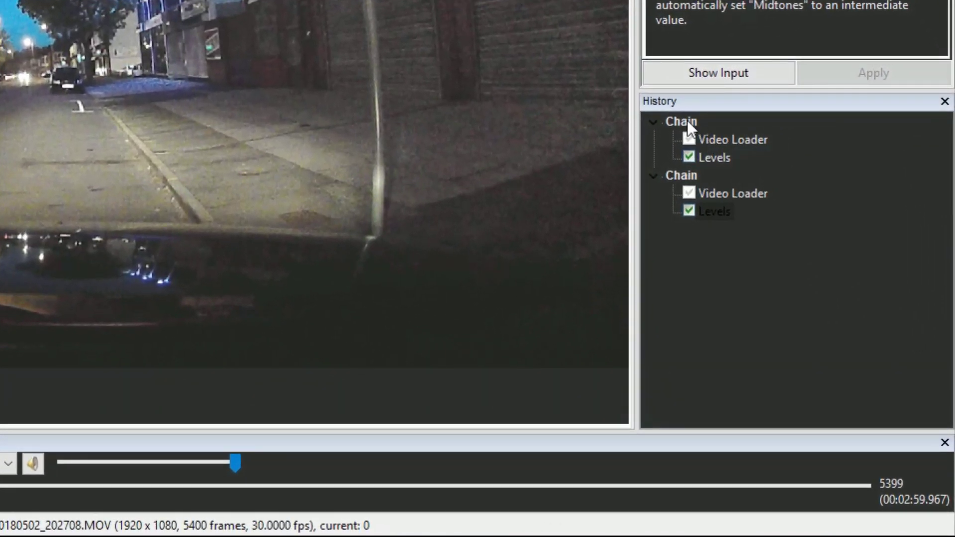
Step: Rename the first History chain to 'Camera 1' and begin renaming the second chain
double_click(690, 121)
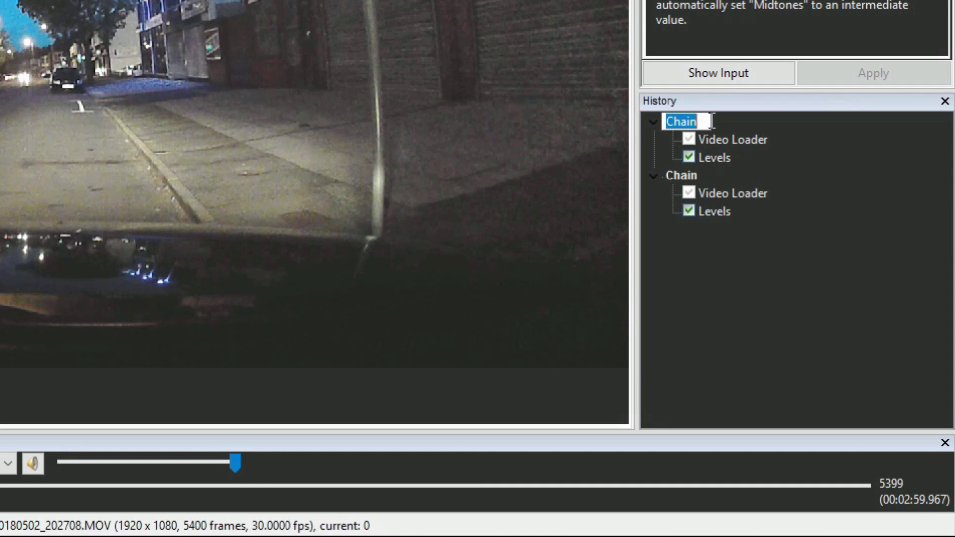
key("BackSpace")
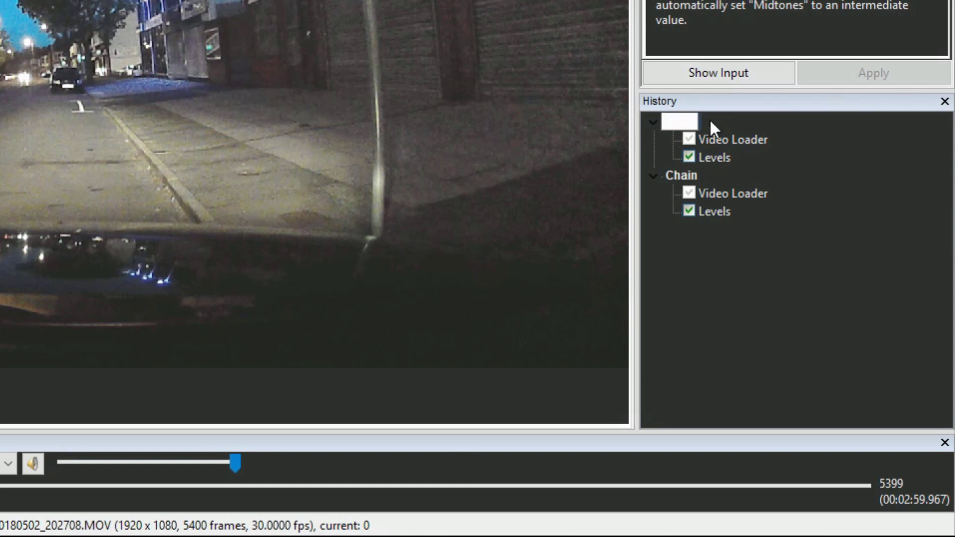
type("Camera 1")
key("Return")
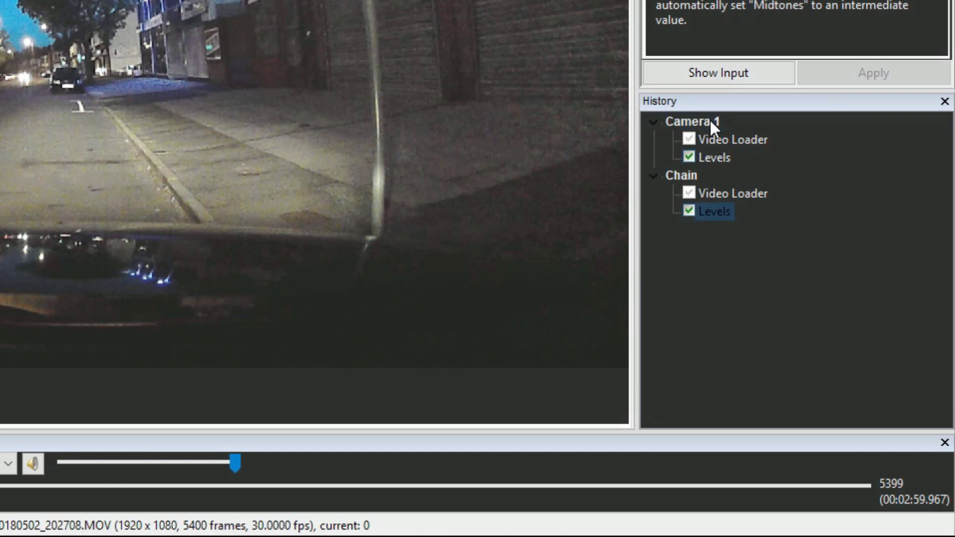
double_click(694, 175)
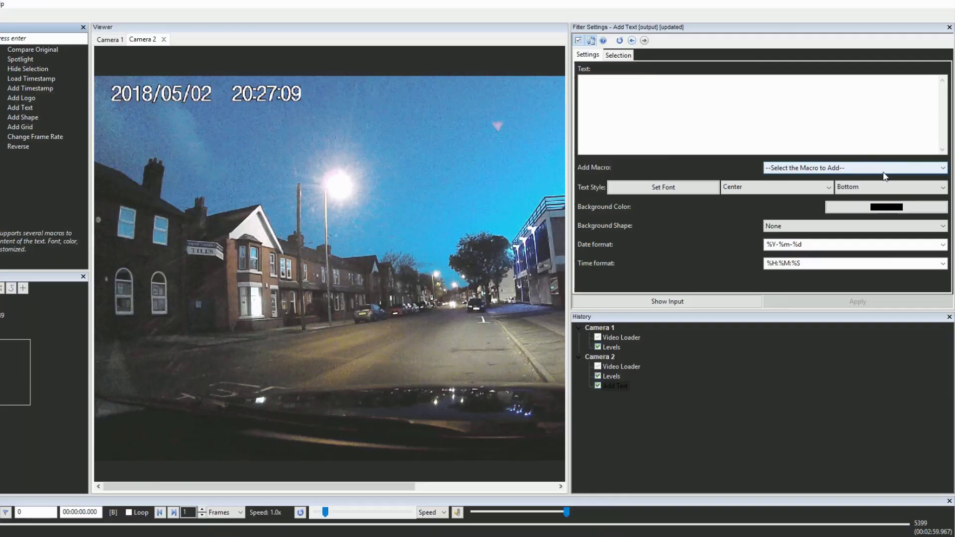
Step: Browse the Add Macro list of text macros for the Camera 2 overlay
left_click(873, 166)
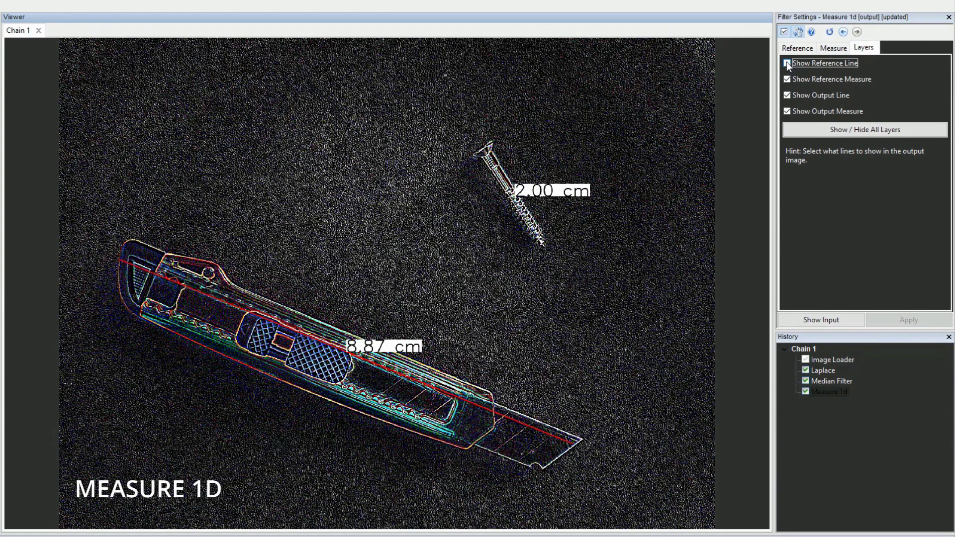
Step: Hide the 2.00 cm label, red output line and 8.87 cm label on the 1D image, then restore all layers
left_click(786, 80)
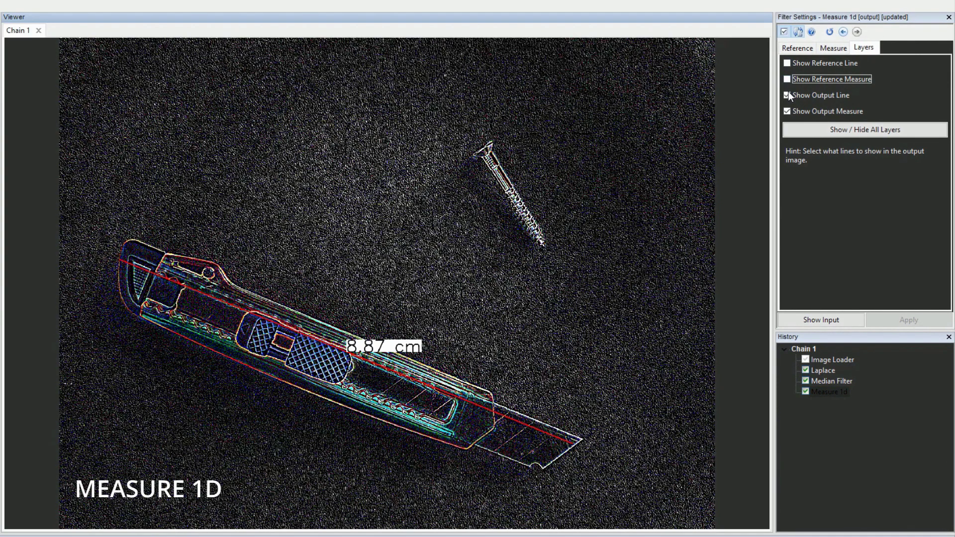
left_click(786, 95)
left_click(788, 111)
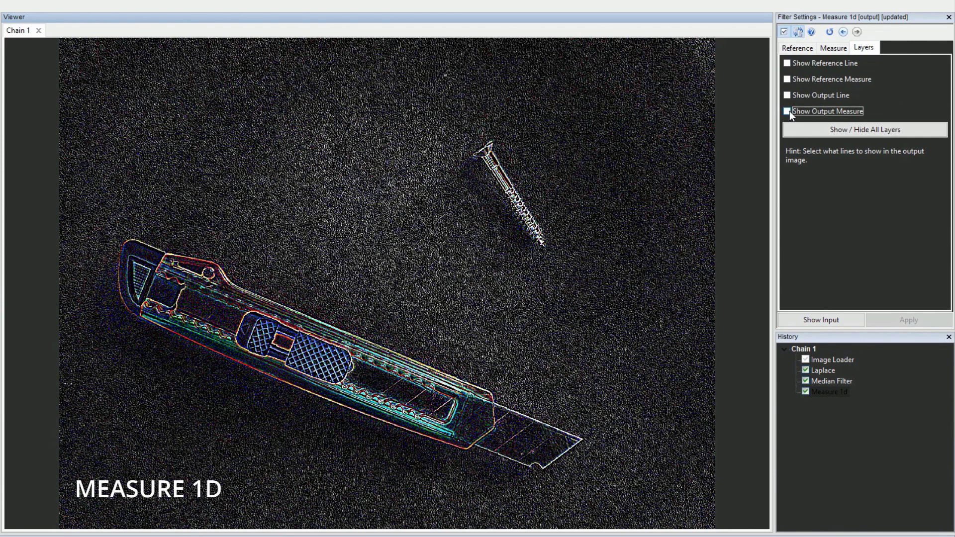
left_click(816, 128)
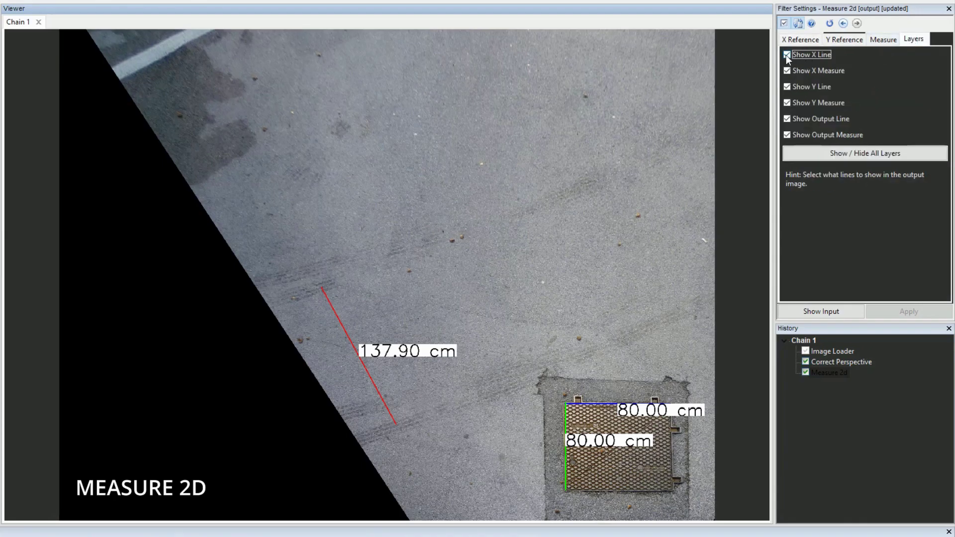
Step: Hide each X, Y and 137.90 cm output layer on the 2D image, restore all, then hide all
left_click(787, 55)
left_click(789, 68)
left_click(789, 85)
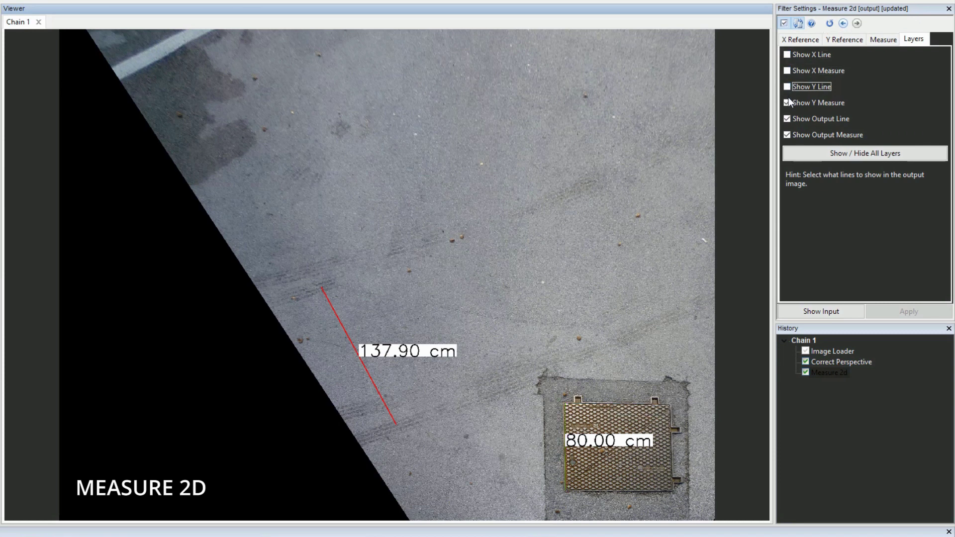
left_click(788, 103)
left_click(788, 118)
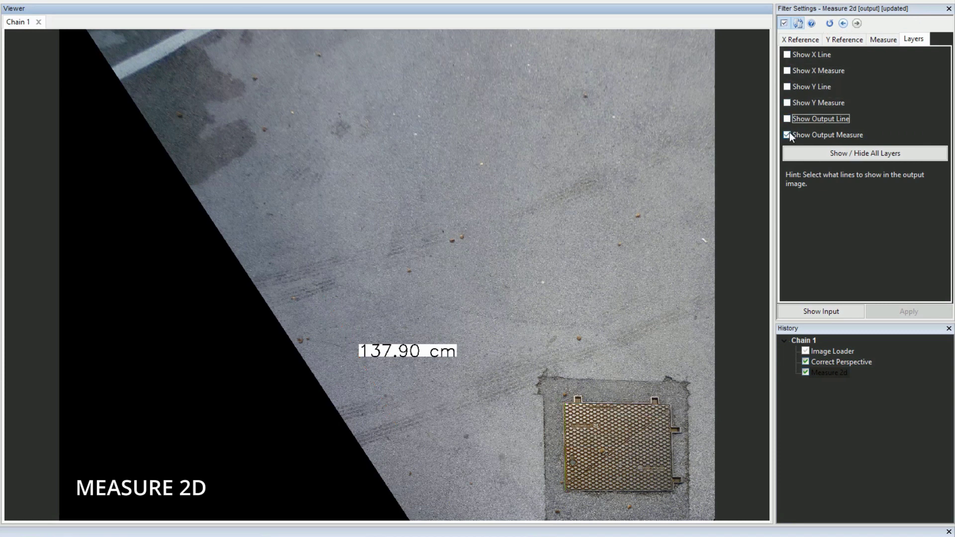
left_click(790, 133)
left_click(811, 154)
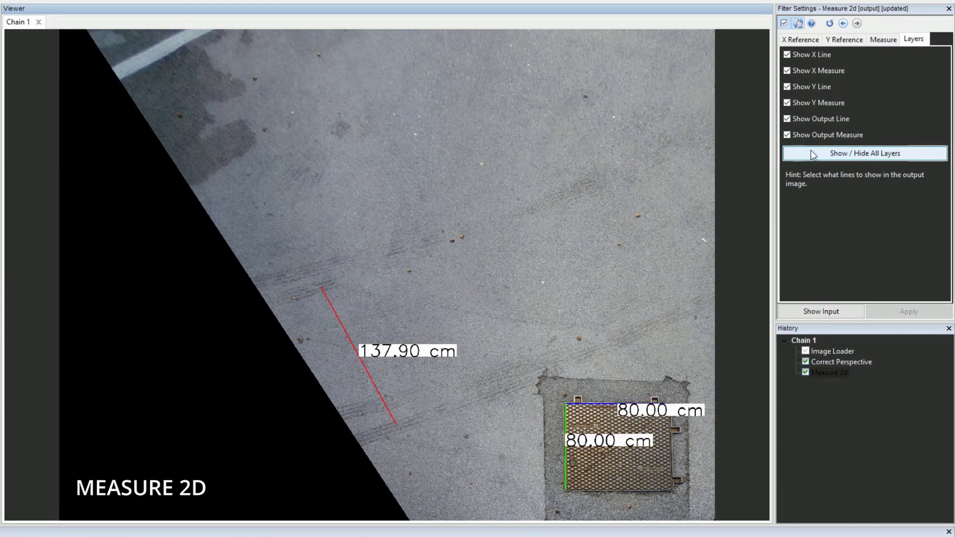
left_click(812, 155)
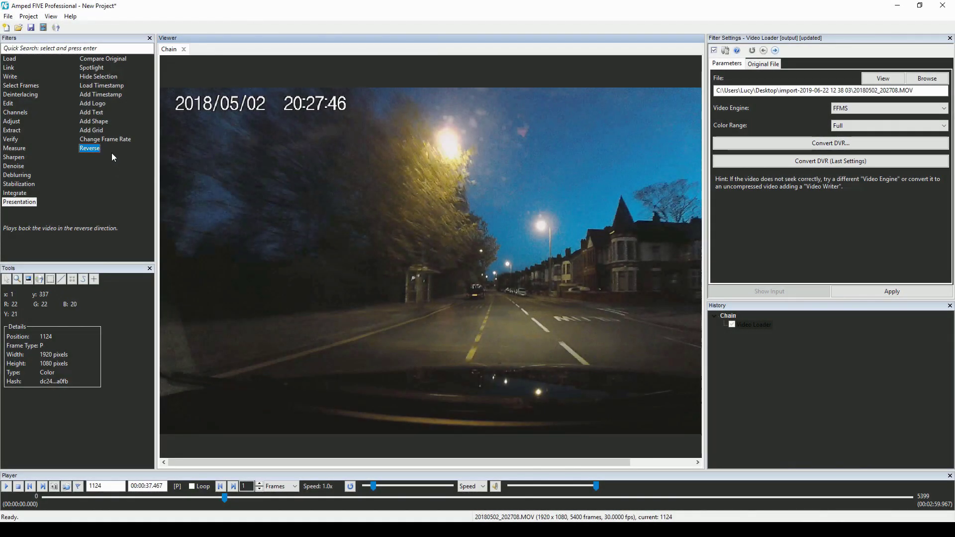
Step: Add an Add Timestamp filter after the Video Loader and view its Adjust Frame Rate choices
left_click(99, 122)
double_click(108, 94)
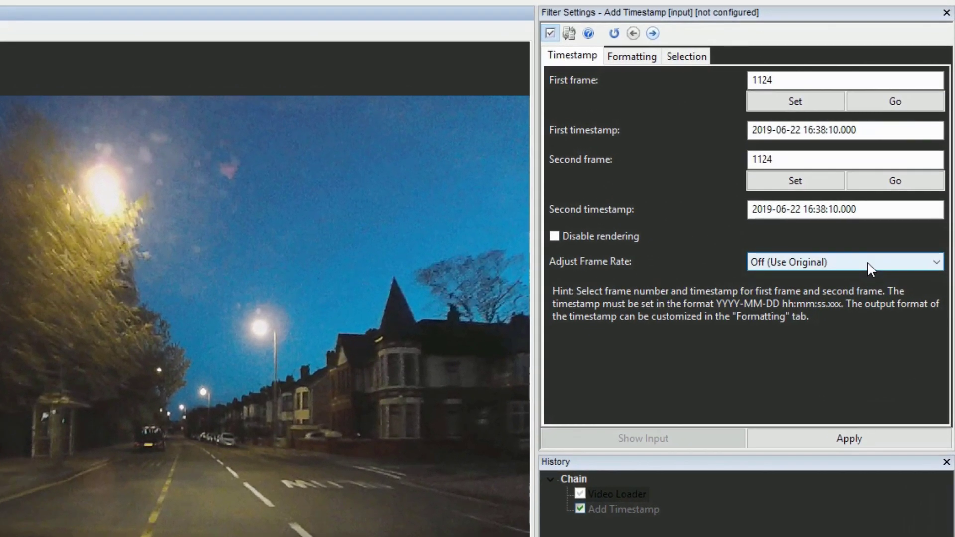
left_click(868, 269)
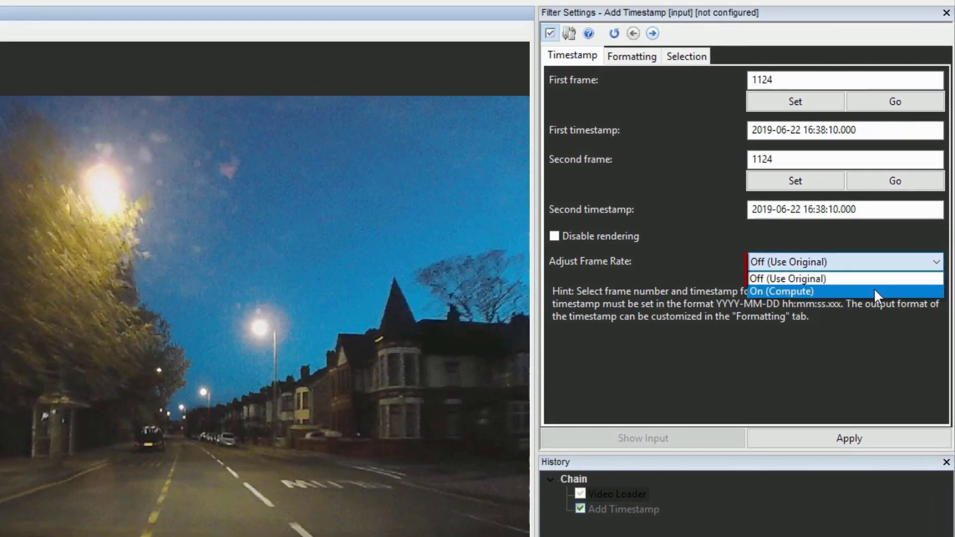